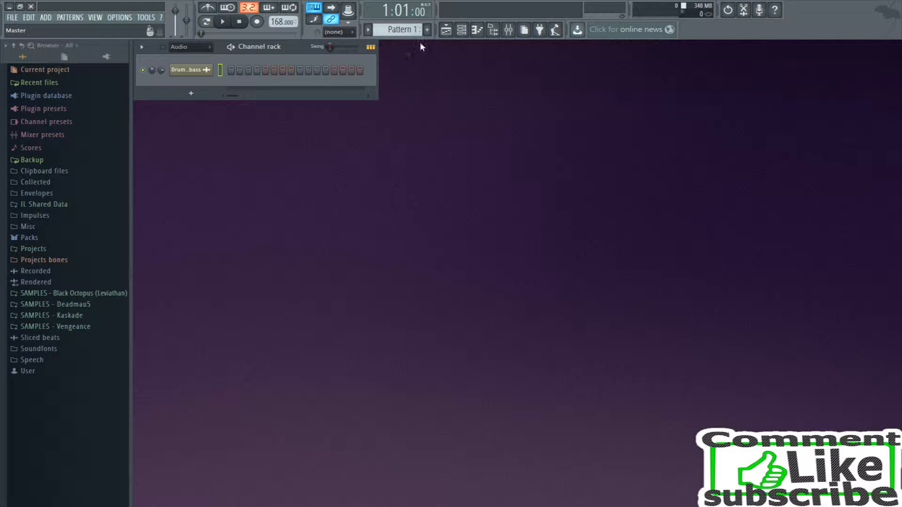
Step: Play the Drum and bass clip in the playlist, stop playback and close the playlist
left_click(449, 33)
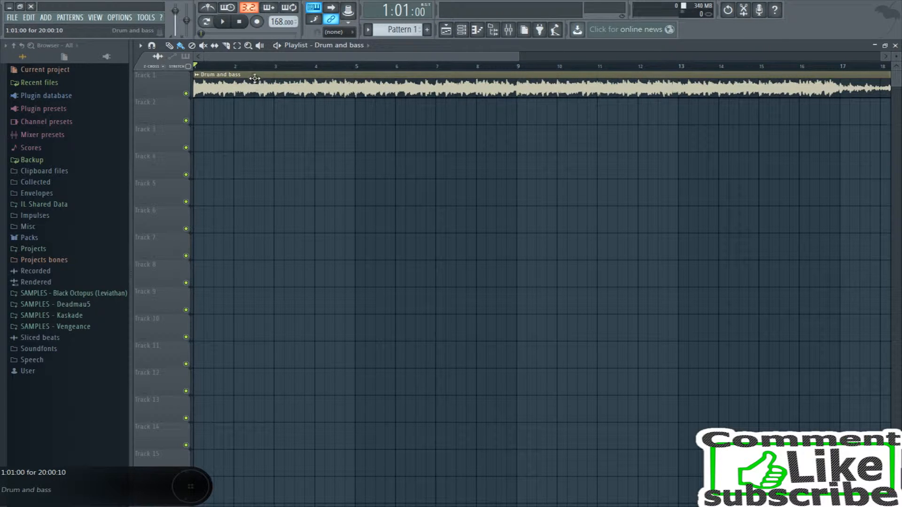
left_click(225, 24)
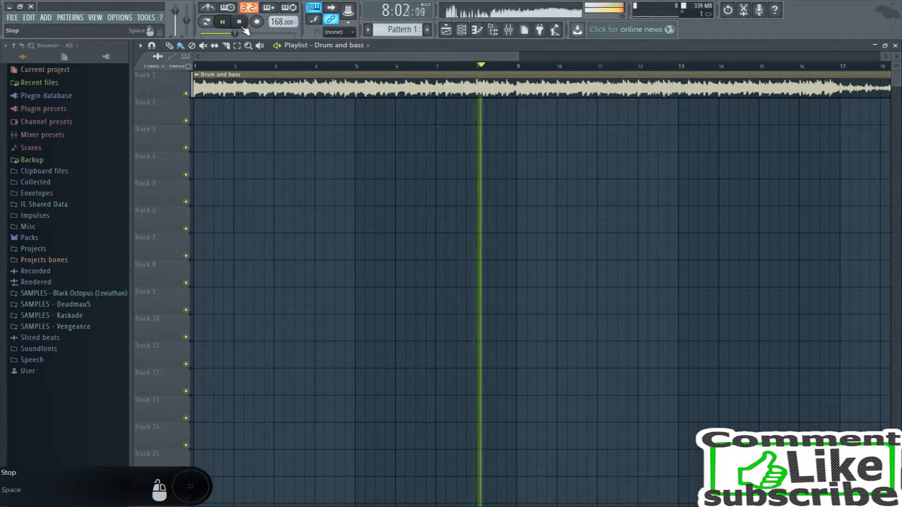
key("space")
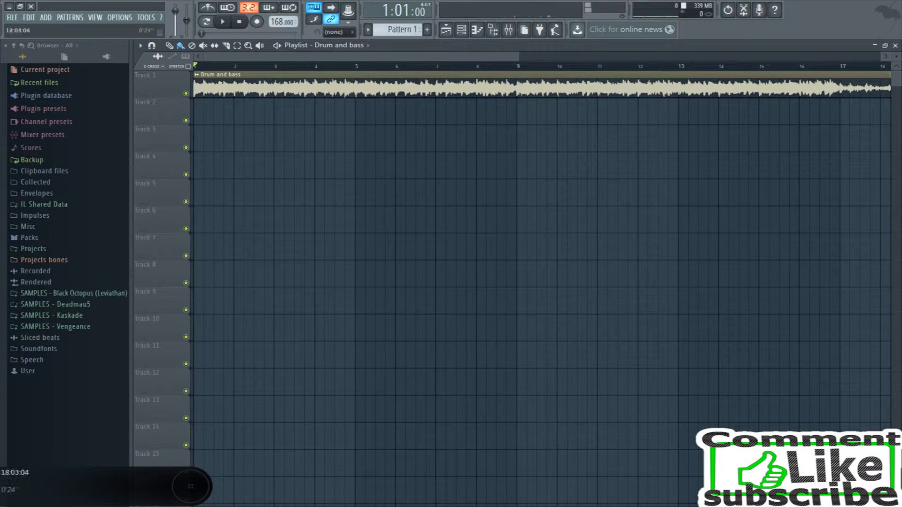
left_click(896, 46)
Step: Show all channels in the channel rack and route the Drum and bass channel to mixer Insert 1
left_click(186, 48)
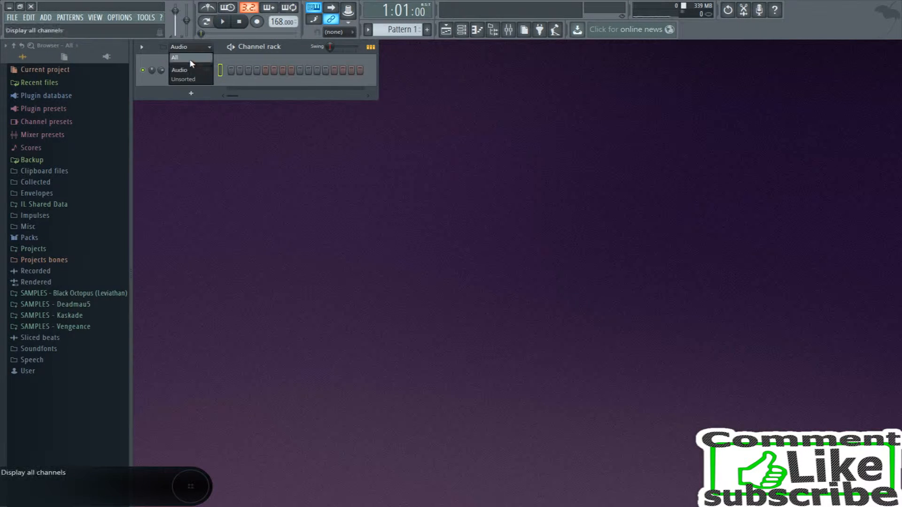
left_click(190, 59)
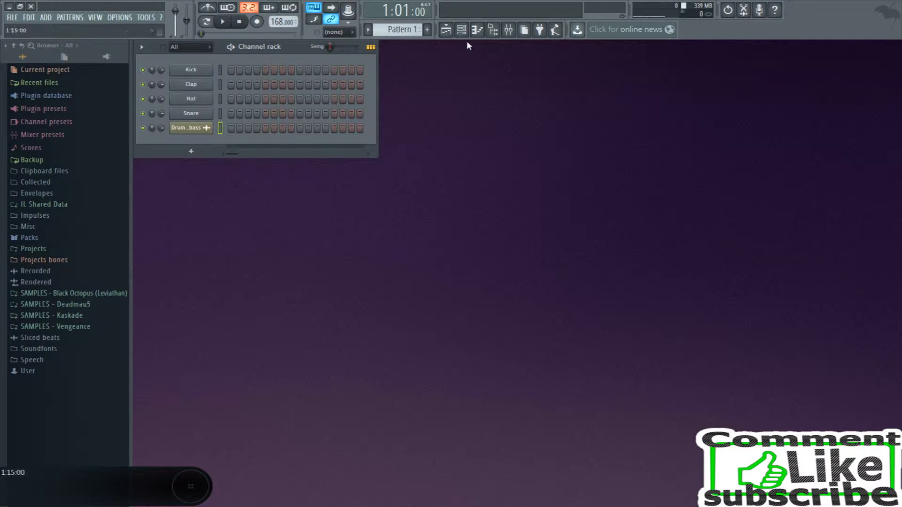
left_click(509, 29)
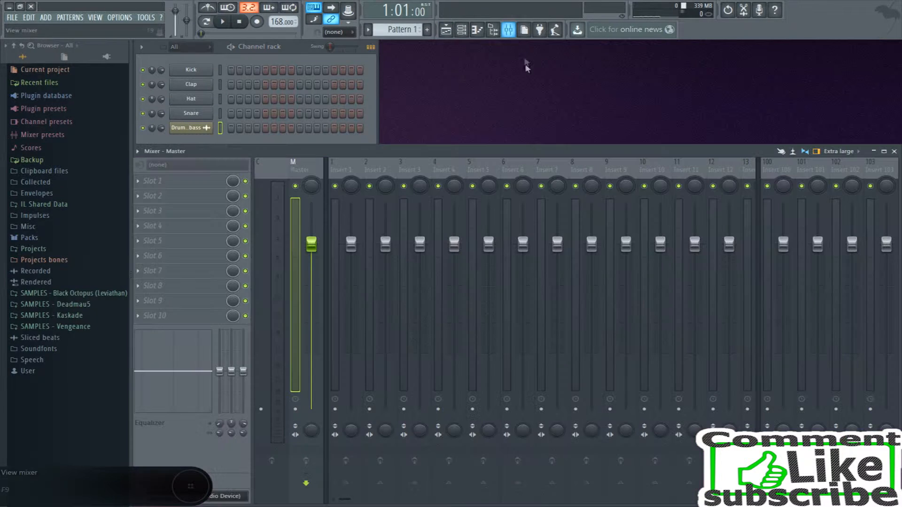
right_click(348, 171)
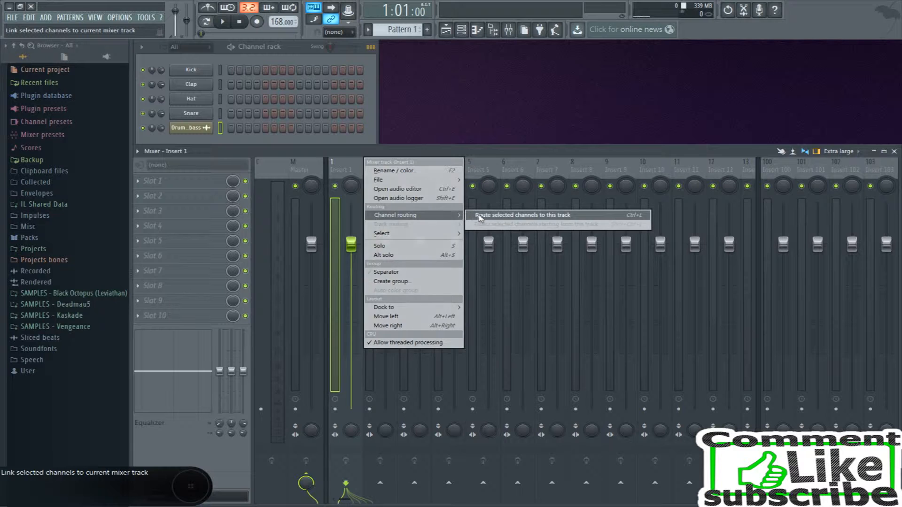
left_click(478, 216)
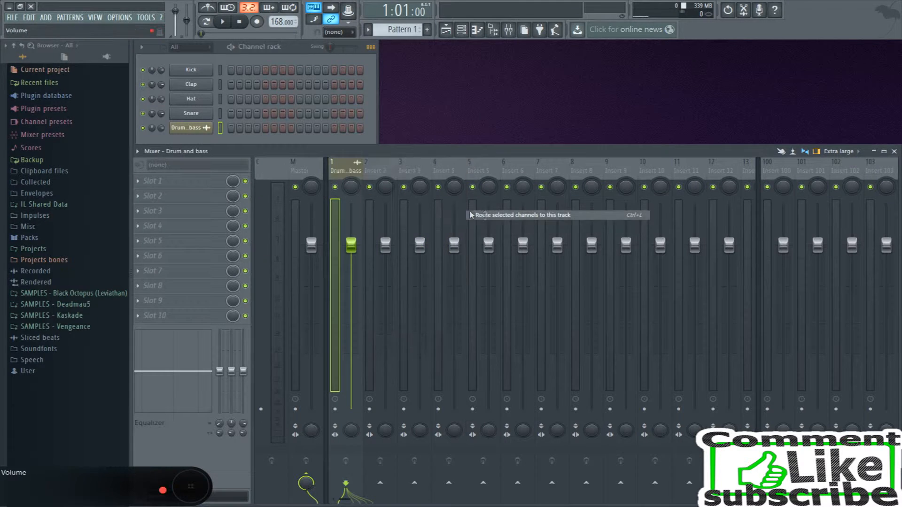
Step: Rename mixer track 1 as MID
double_click(342, 166)
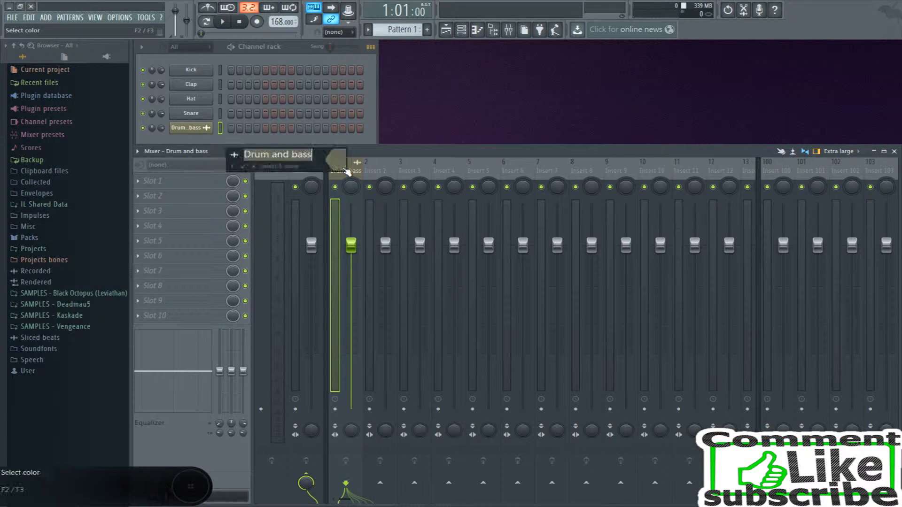
type("MID")
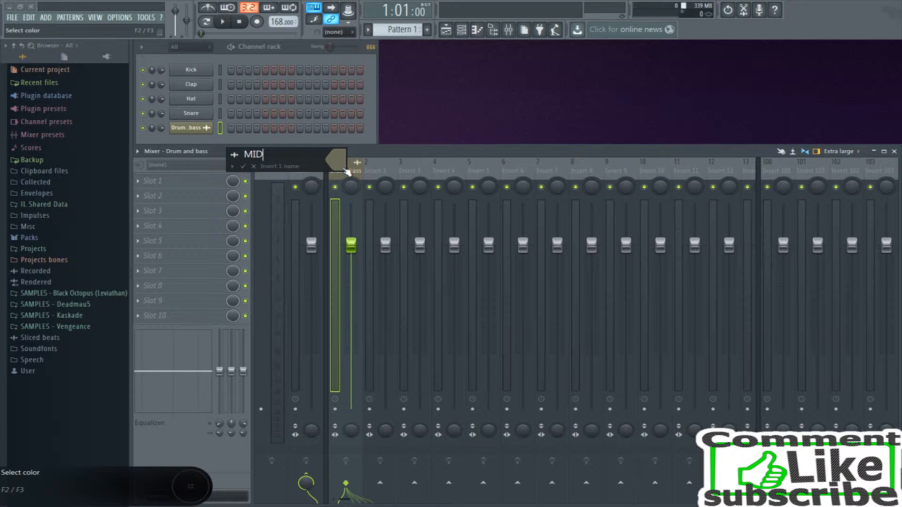
key("Return")
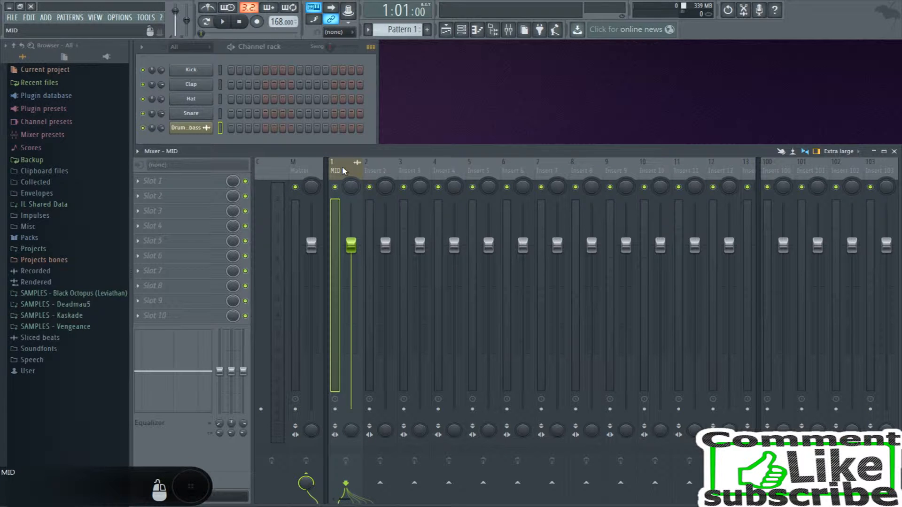
Step: Name mixer track 2 SIDE and give it a magenta color
double_click(378, 170)
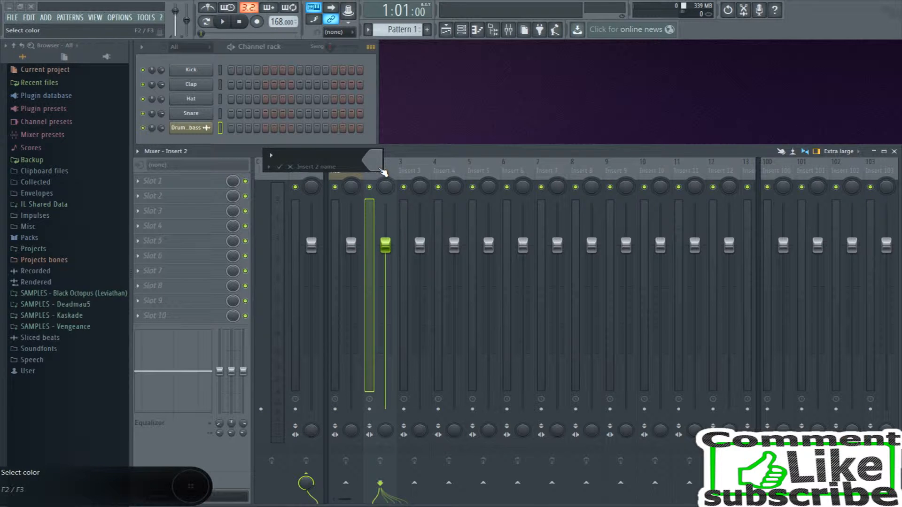
left_click(381, 172)
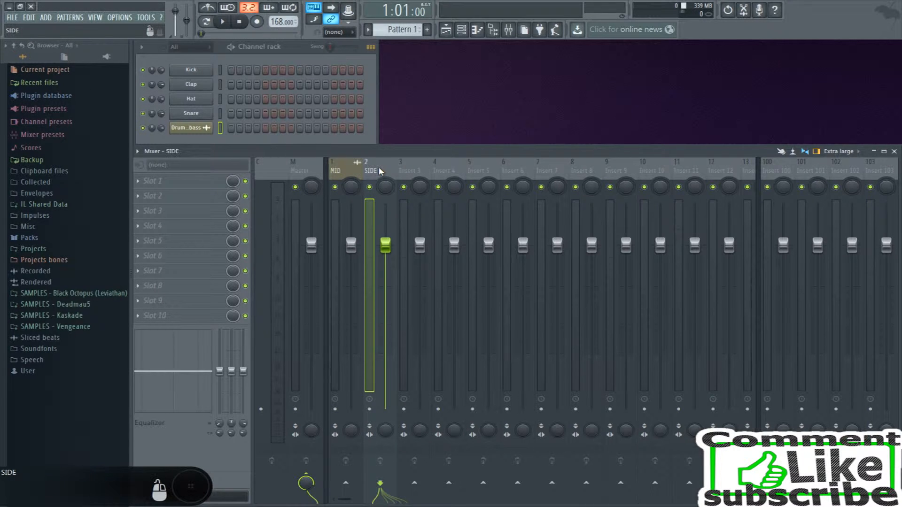
double_click(371, 167)
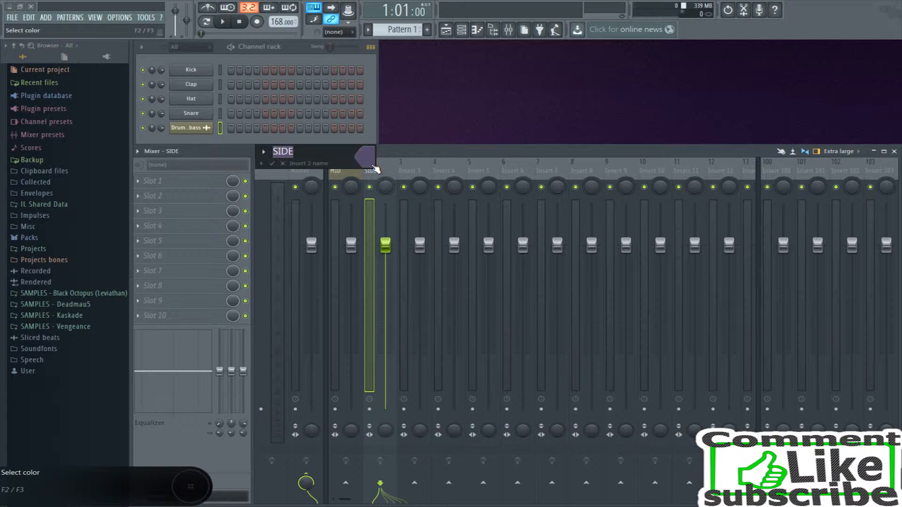
key("Return")
Step: Give mixer track 3 an orange-brown color and name it STEREO
left_click(421, 172)
key("F2")
key("F2")
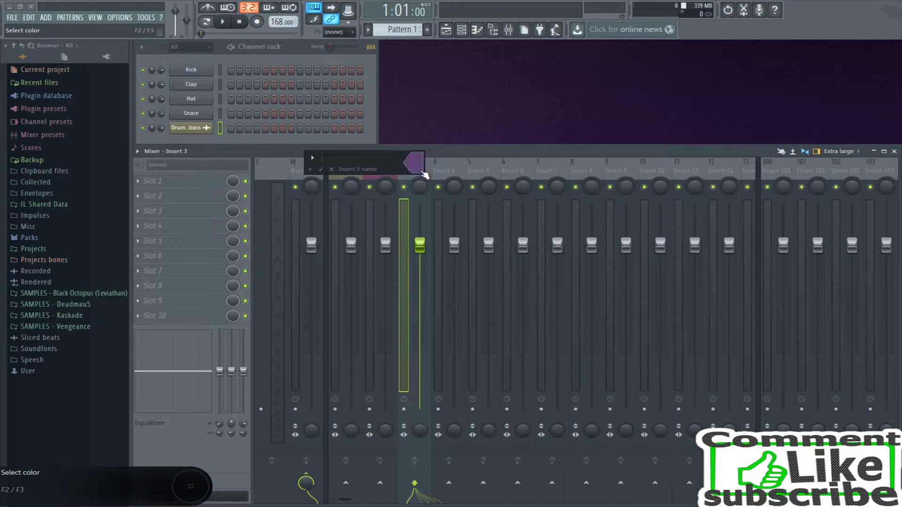
key("F2")
key("Return")
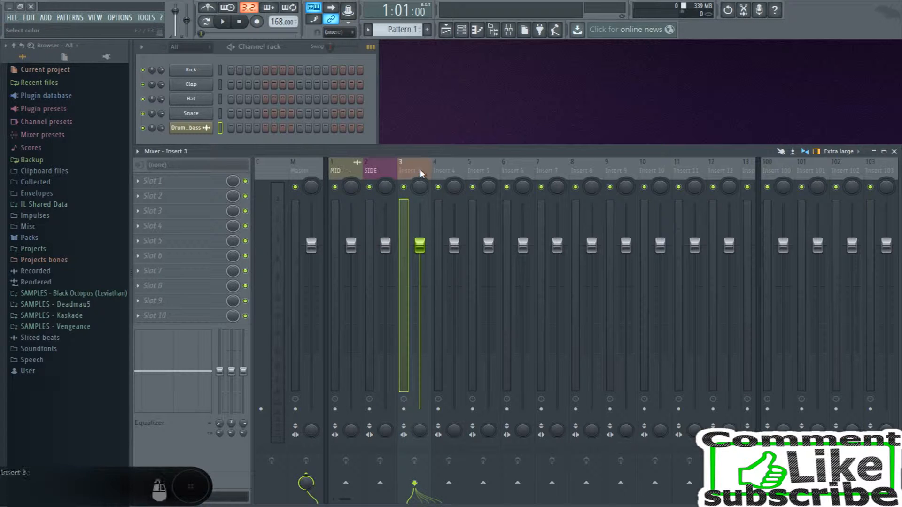
key("F2")
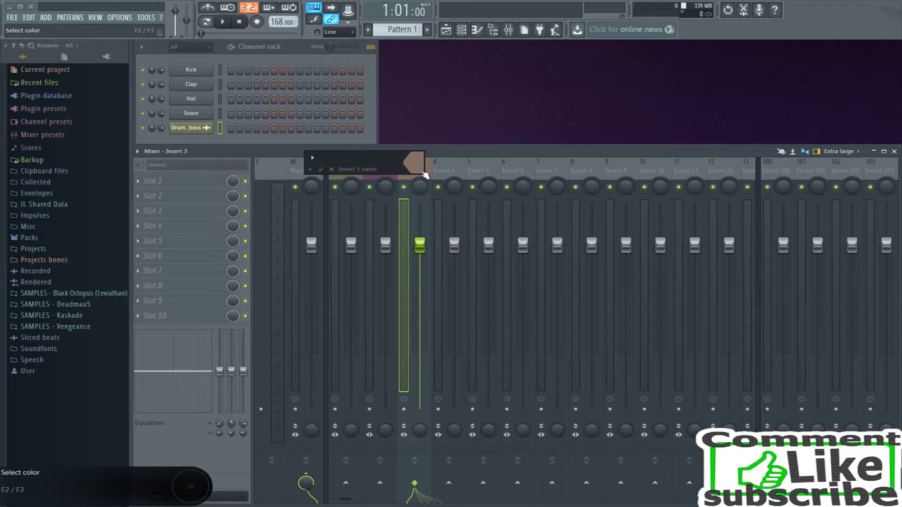
type("STEREO")
key("Return")
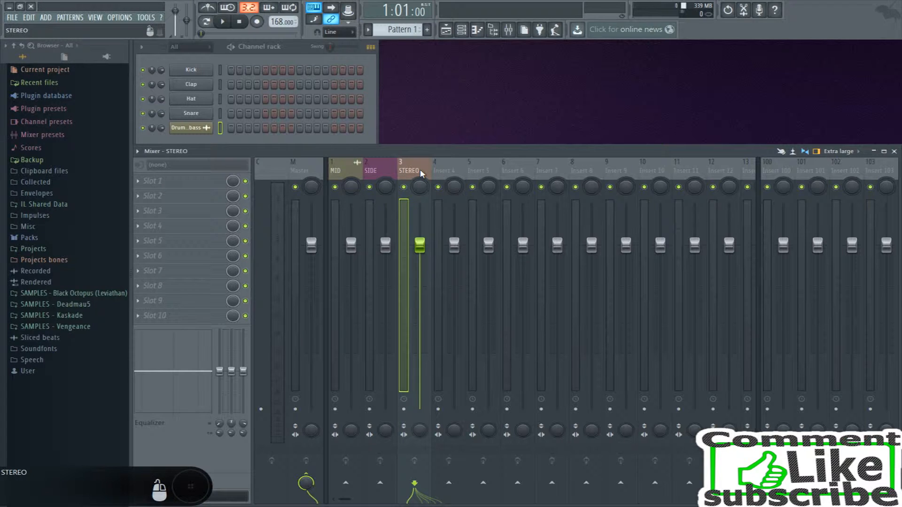
Step: Route the MID track to the STEREO track and disable its send to the Master
left_click(345, 170)
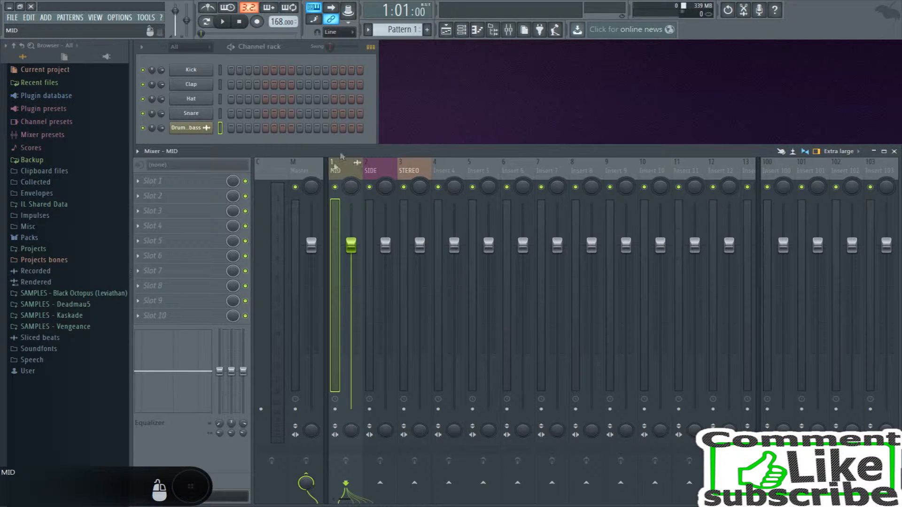
left_click(417, 486)
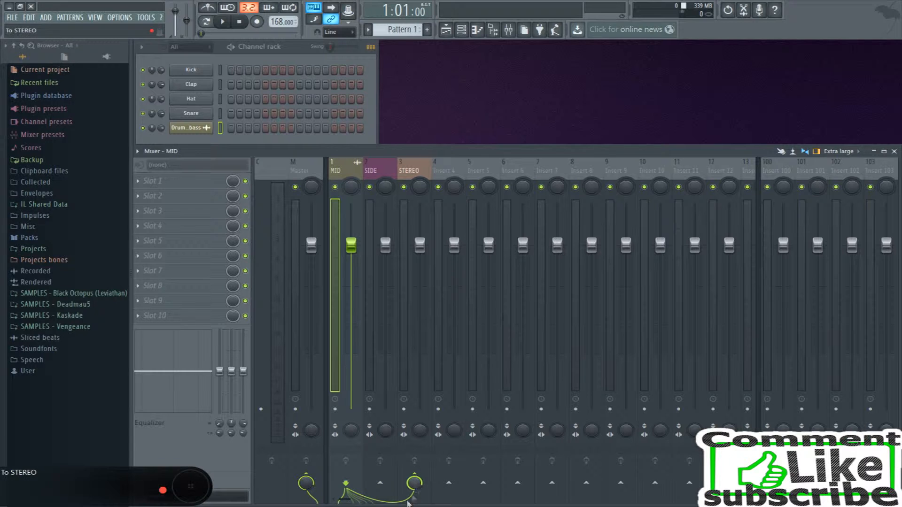
left_click(307, 482)
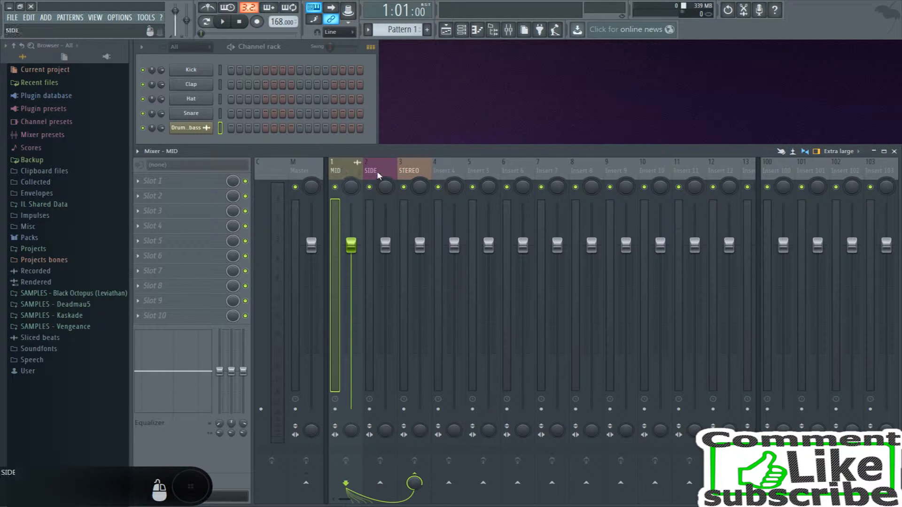
Step: Sidechain the MID track to the SIDE track
right_click(381, 484)
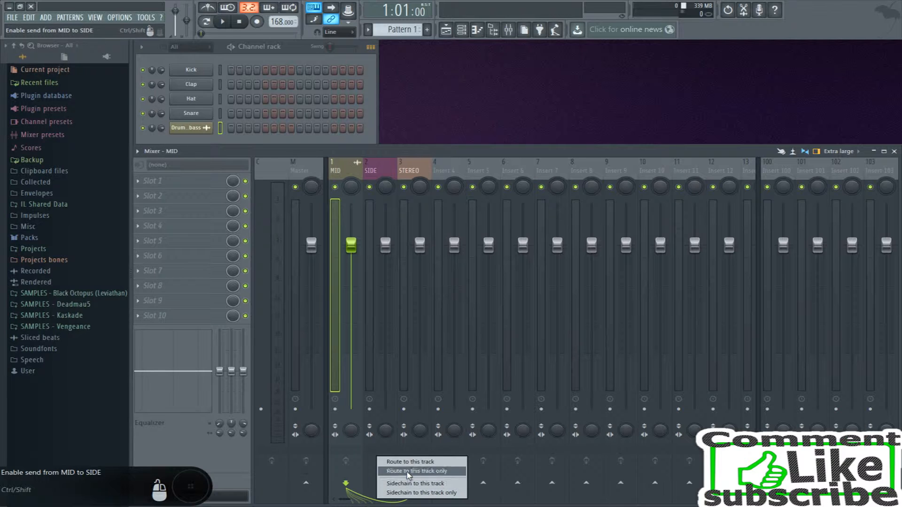
left_click(408, 484)
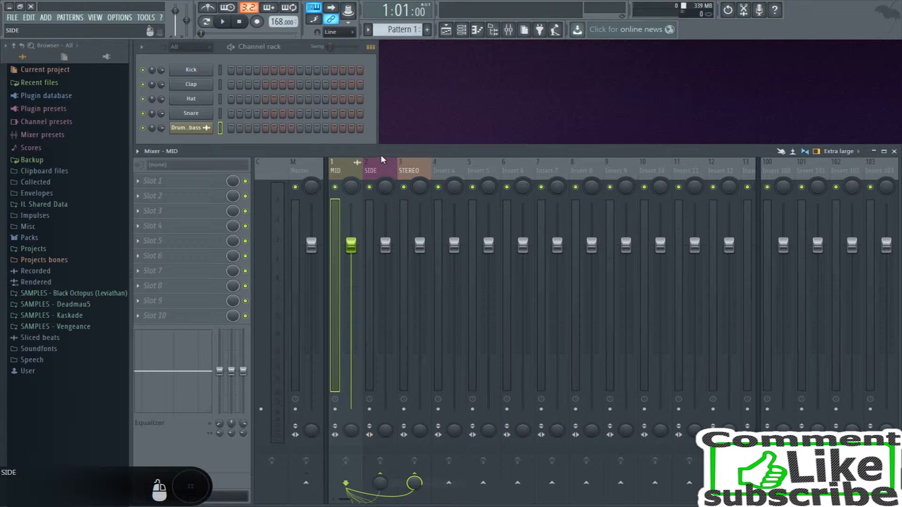
Step: Enable a send from the SIDE track to the STEREO track
left_click(367, 170)
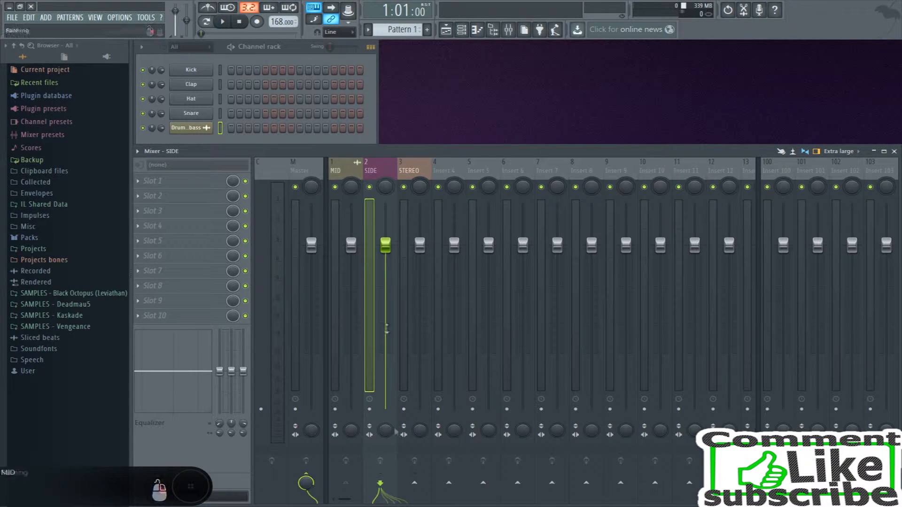
left_click(415, 483)
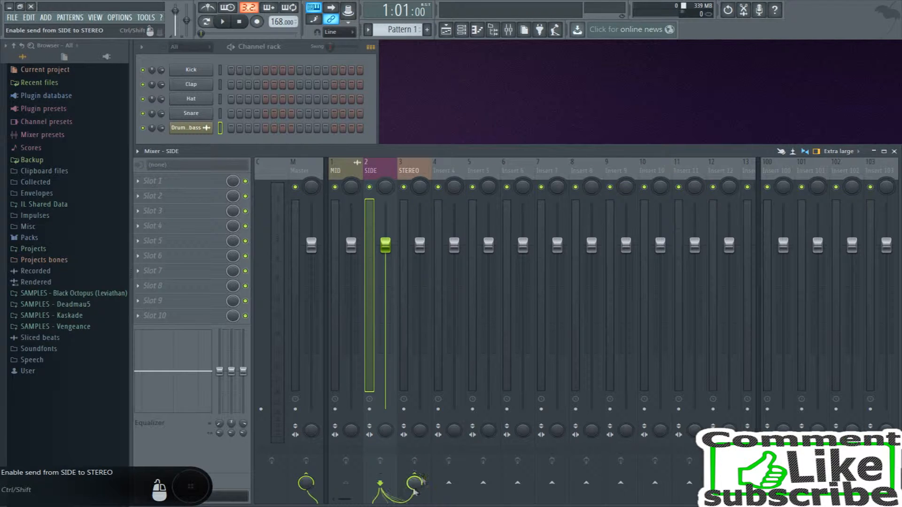
left_click(415, 170)
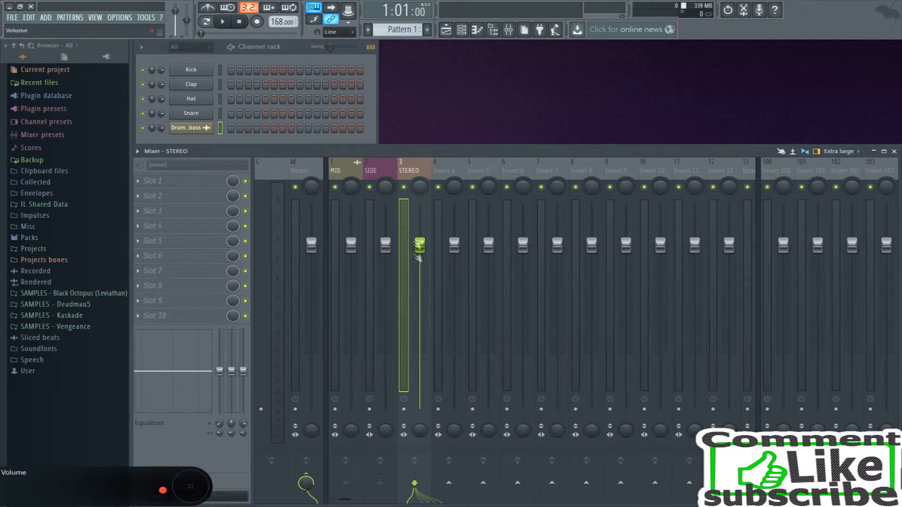
Step: Add Fruity Stereo Shaper to the MID track's first effect slot and load its Mid - aSide splitter preset
left_click(356, 170)
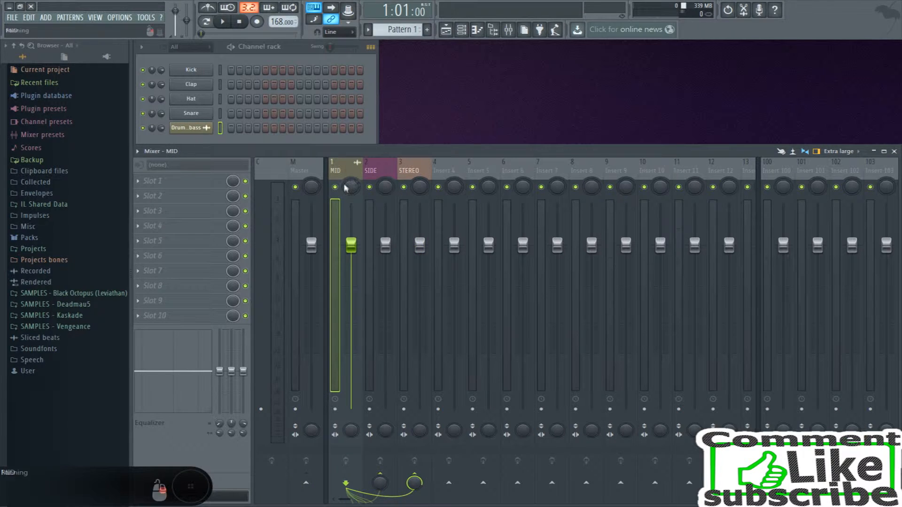
left_click(137, 182)
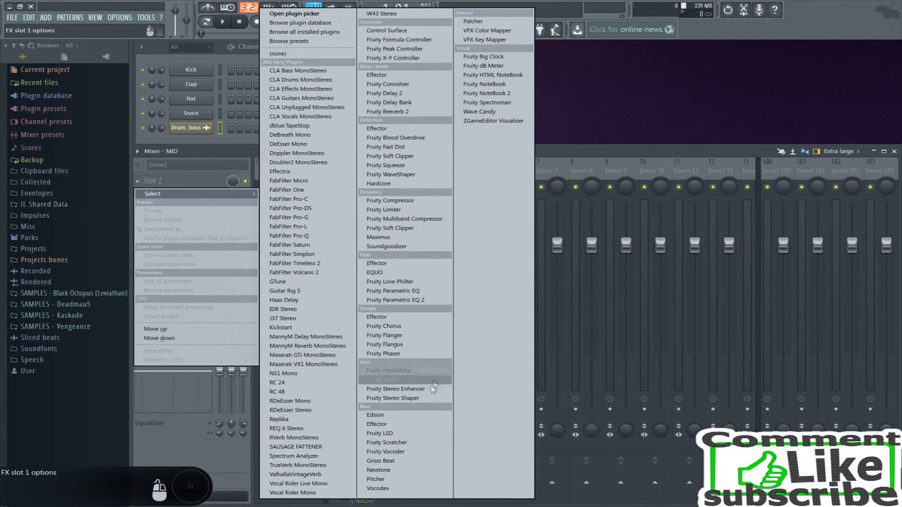
left_click(426, 400)
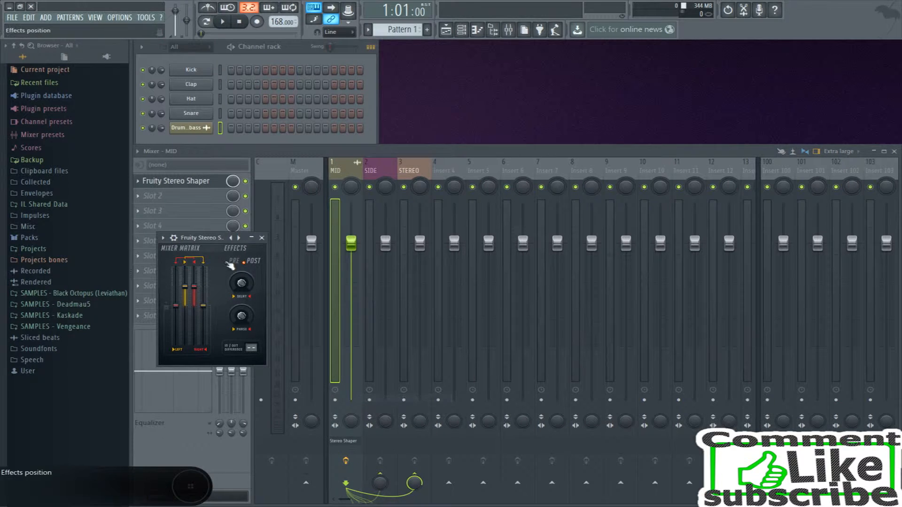
right_click(238, 238)
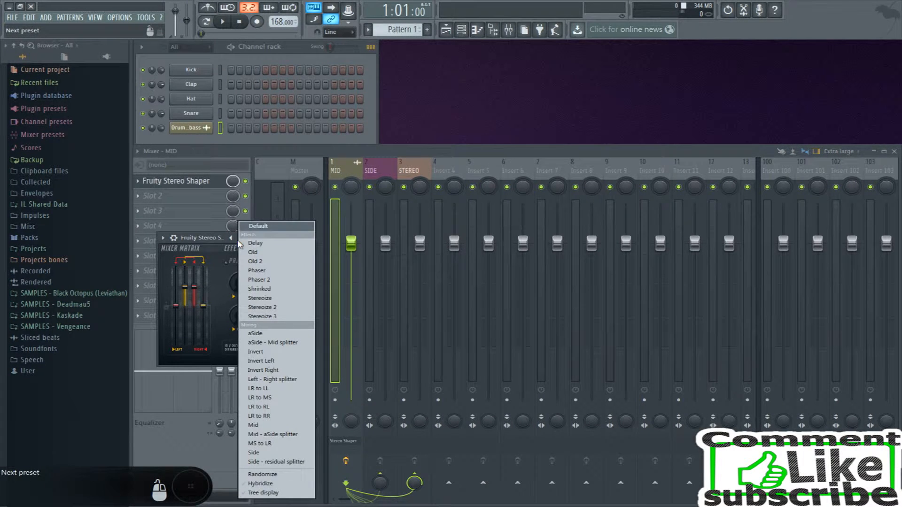
left_click(290, 436)
left_click_drag(213, 234, 215, 194)
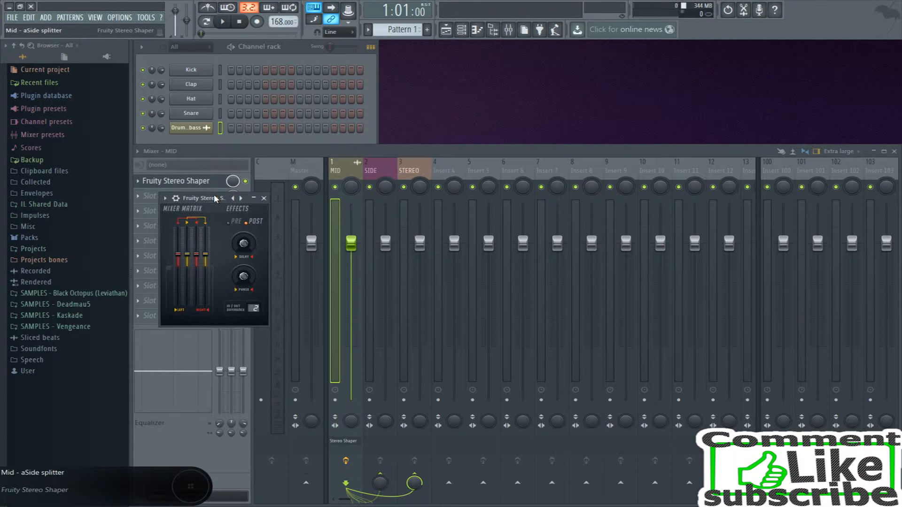
Step: Play the song in short bursts to check the signal on the MID, SIDE and STEREO meters, and close the Stereo Shaper window
key("space")
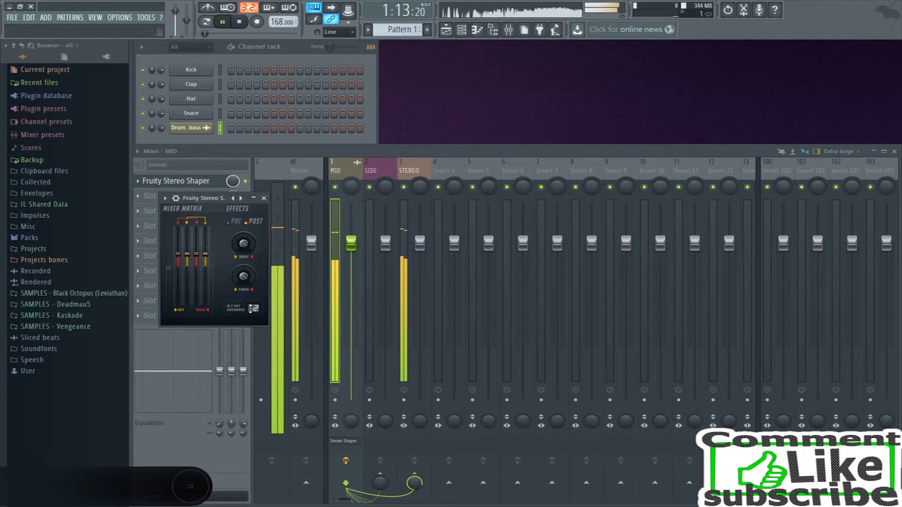
key("space")
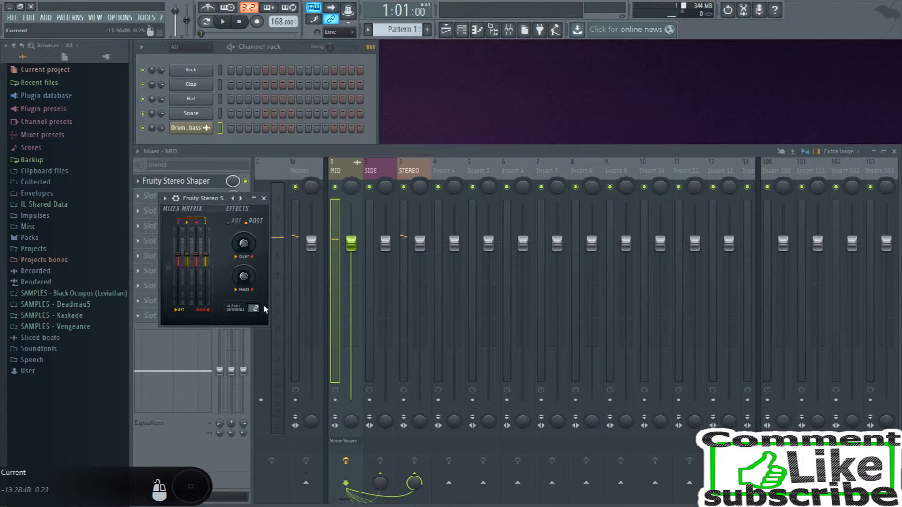
key("space")
key("space")
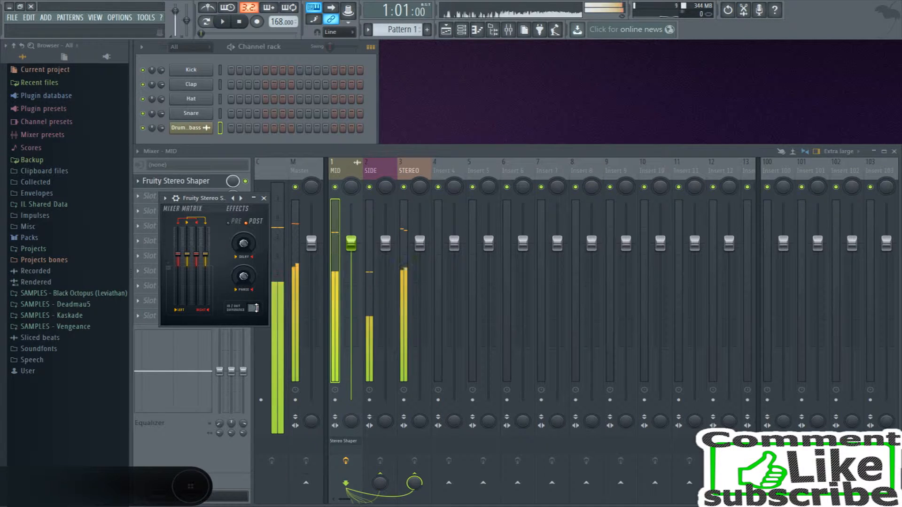
left_click(343, 171)
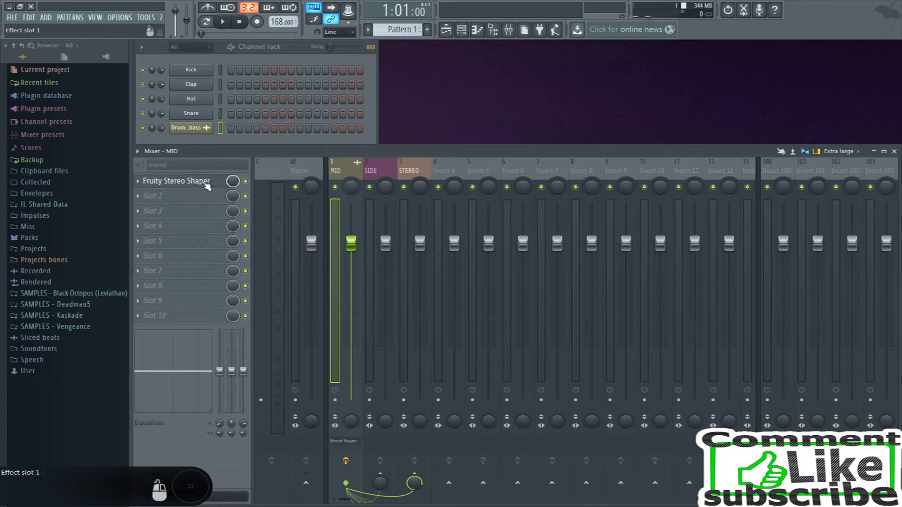
Step: Reopen the MID track's Fruity Stereo Shaper to examine its mixer matrix, and close it
left_click(179, 181)
left_click_drag(258, 313, 256, 309)
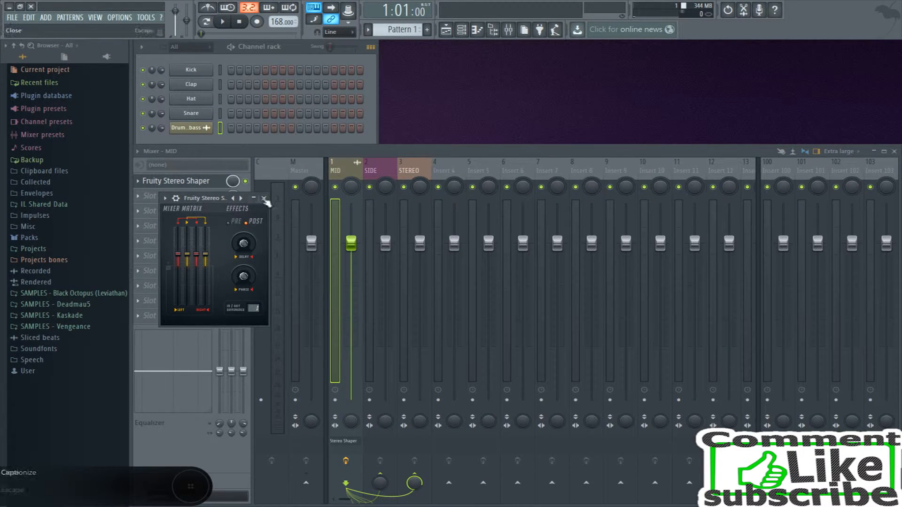
left_click(263, 198)
Step: Play the song and pull the MID and SIDE volume faders fully down alternately to hear each signal alone
key("space")
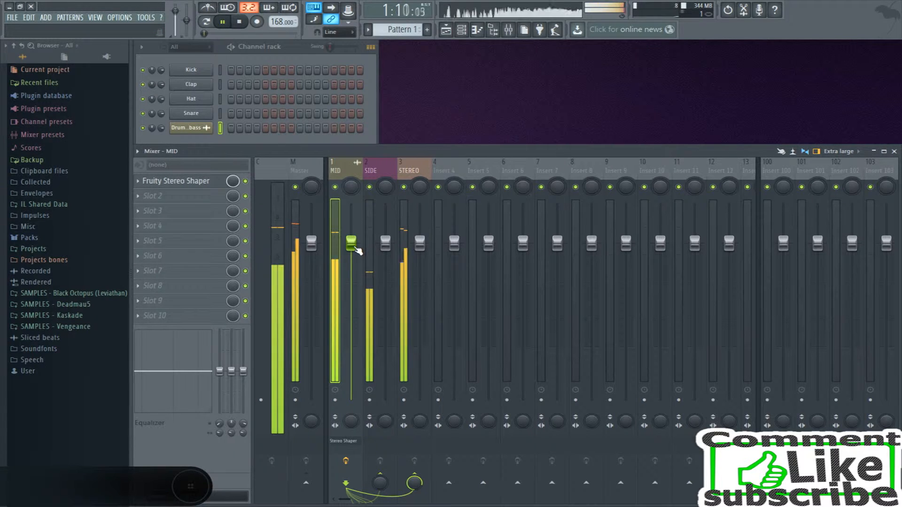
left_click_drag(350, 243, 350, 400)
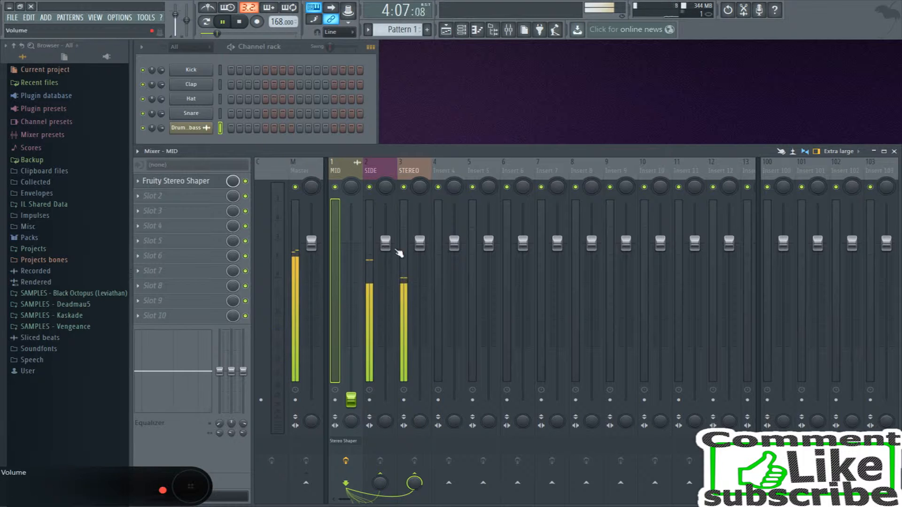
left_click_drag(351, 399, 385, 400)
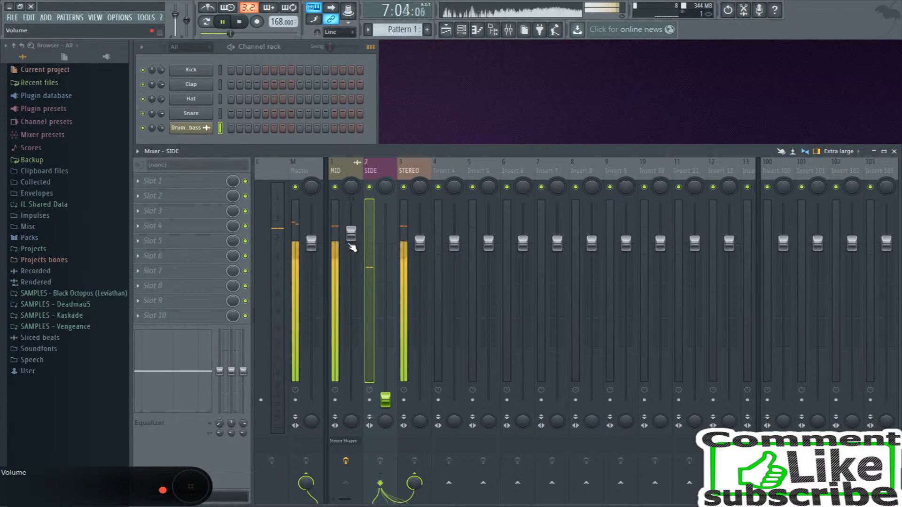
left_click_drag(385, 400, 351, 400)
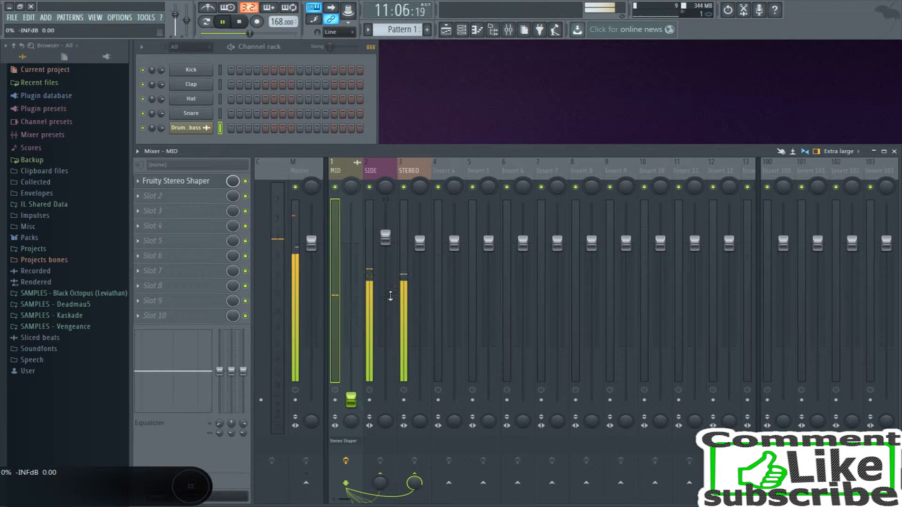
left_click(385, 236)
left_click_drag(351, 400, 386, 400)
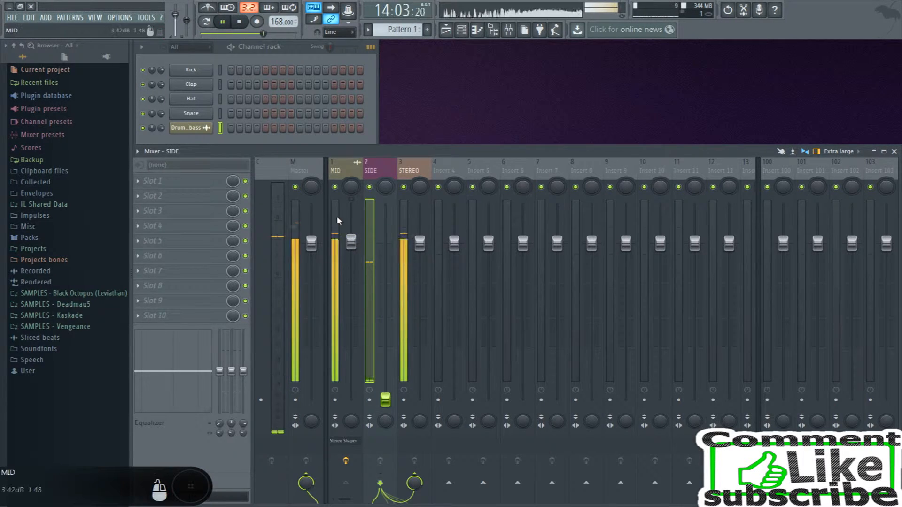
Step: Bring the SIDE fader back up near its default level, set the MID fader to about 1.2 dB, and stop playback
left_click_drag(351, 242, 351, 231)
left_click_drag(386, 400, 351, 235)
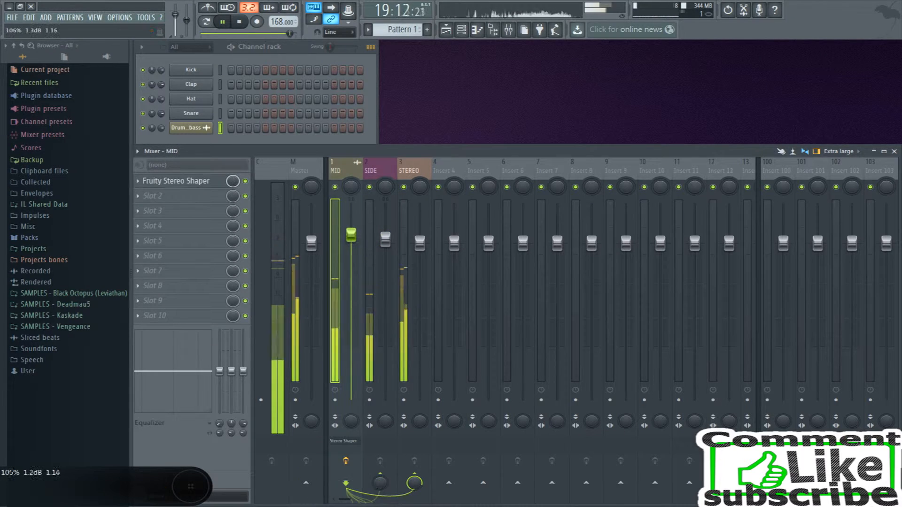
key("space")
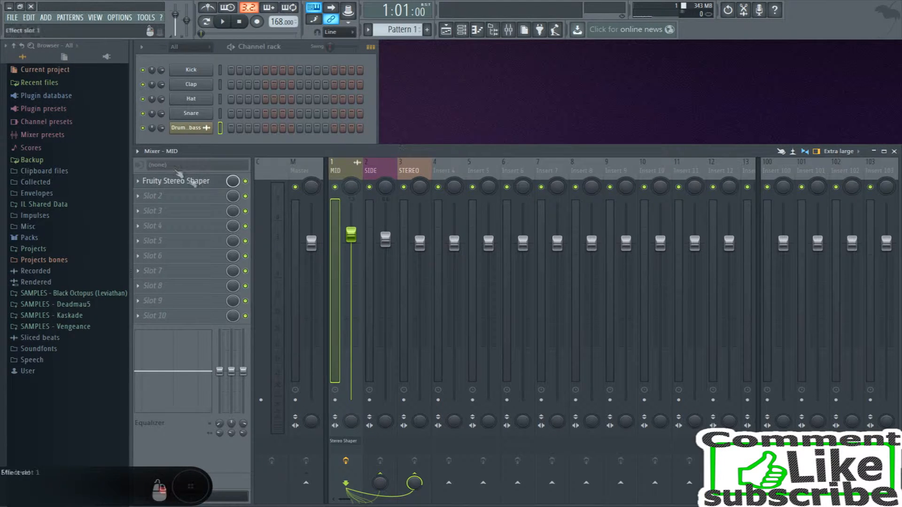
Step: Inspect the Drum and bass audio clip's channel settings and route the channel to mixer Insert 1
key("F9")
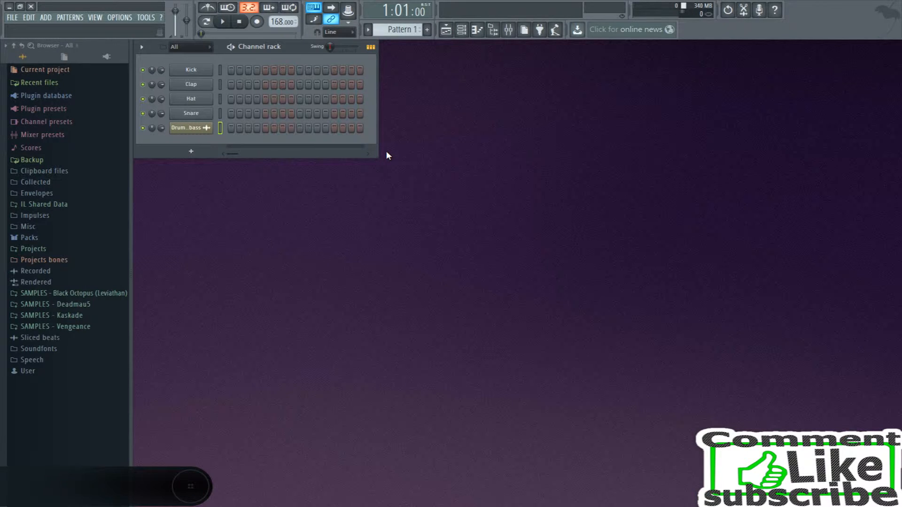
left_click(199, 131)
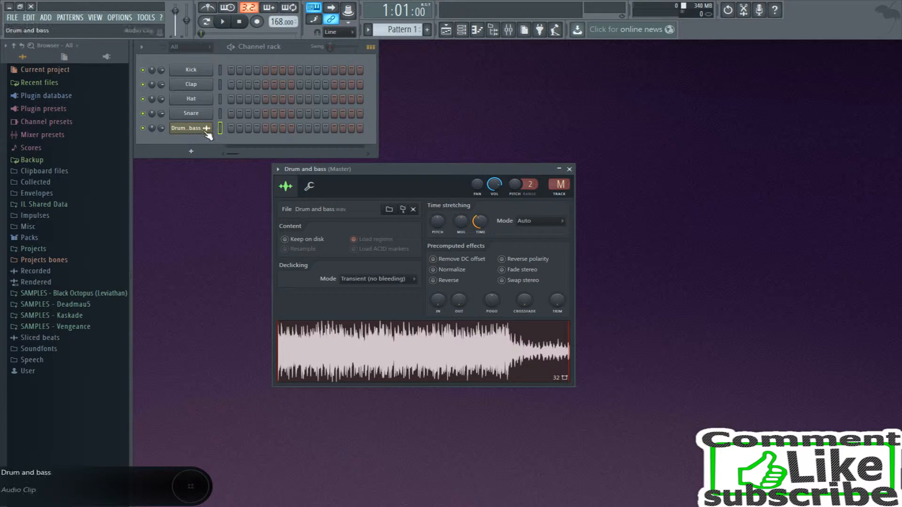
left_click(508, 30)
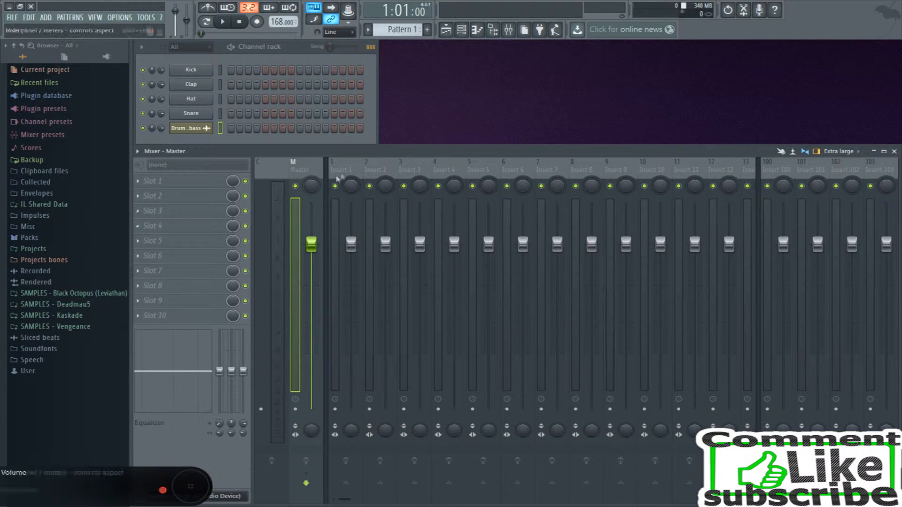
right_click(360, 162)
mouse_move(429, 214)
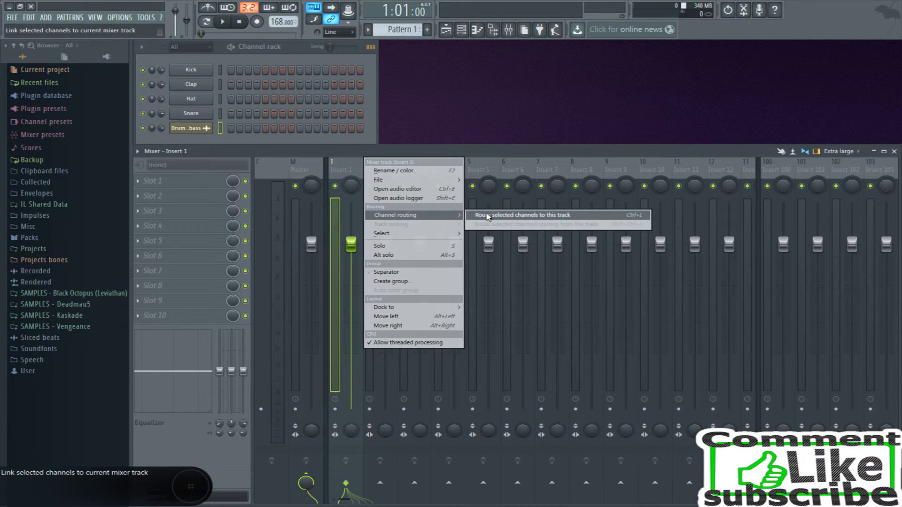
left_click(484, 216)
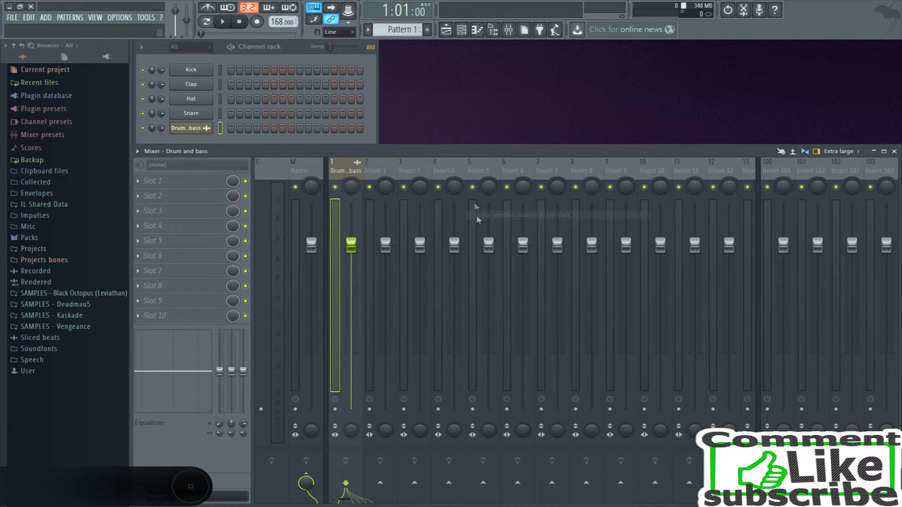
Step: Add Patcher to the Drum and bass track's first effect slot and load its Mid side preset
left_click(140, 184)
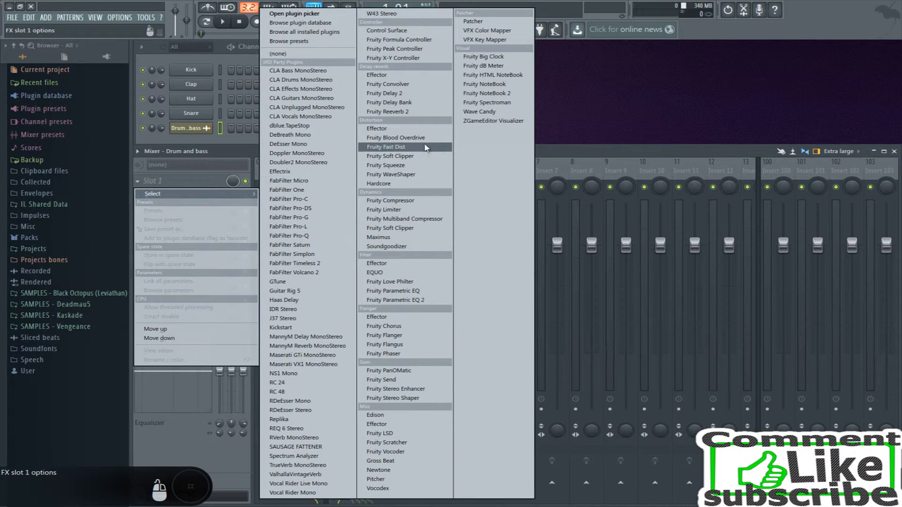
left_click(490, 22)
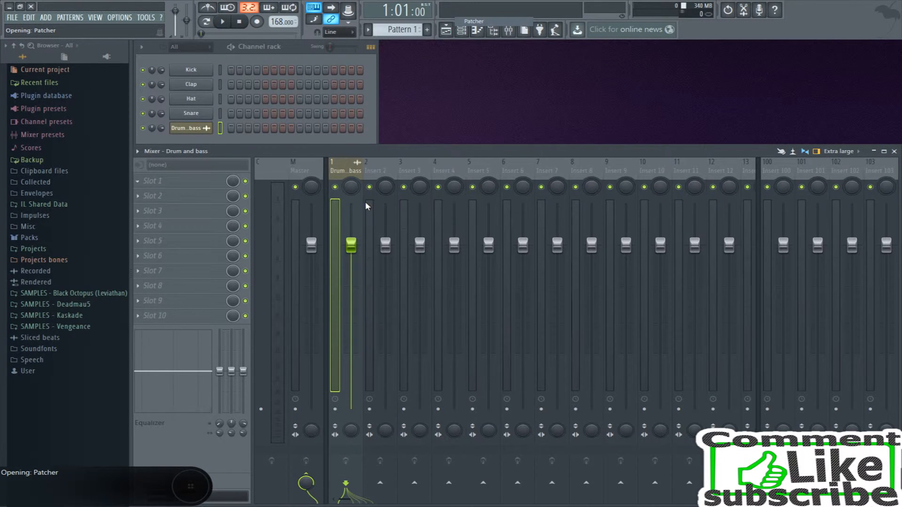
left_click_drag(309, 199, 422, 245)
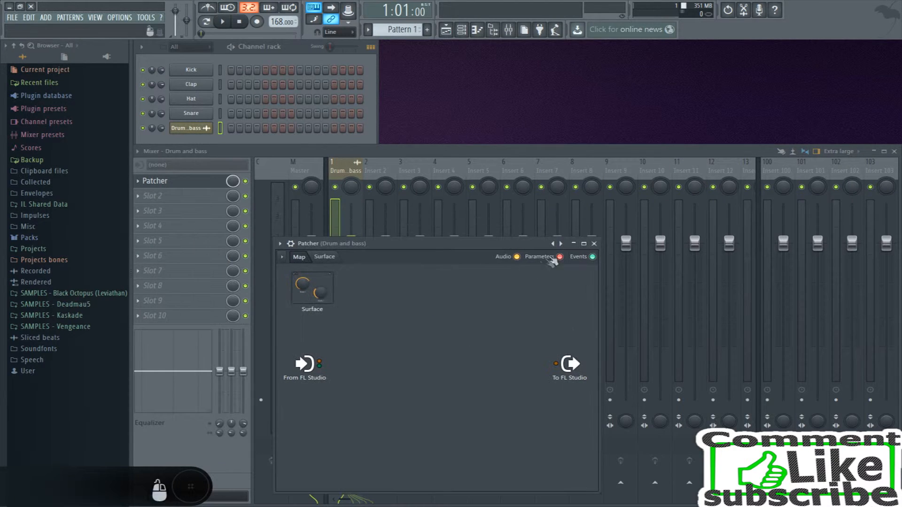
right_click(554, 244)
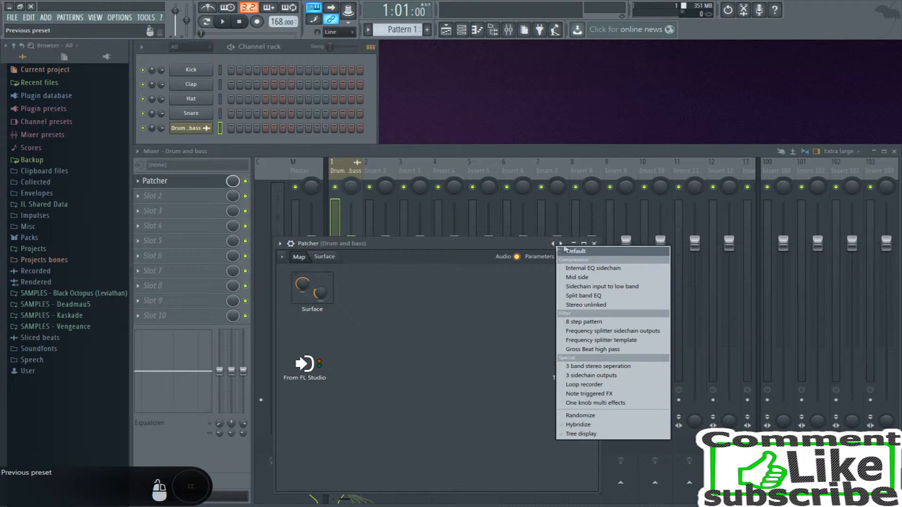
left_click(596, 278)
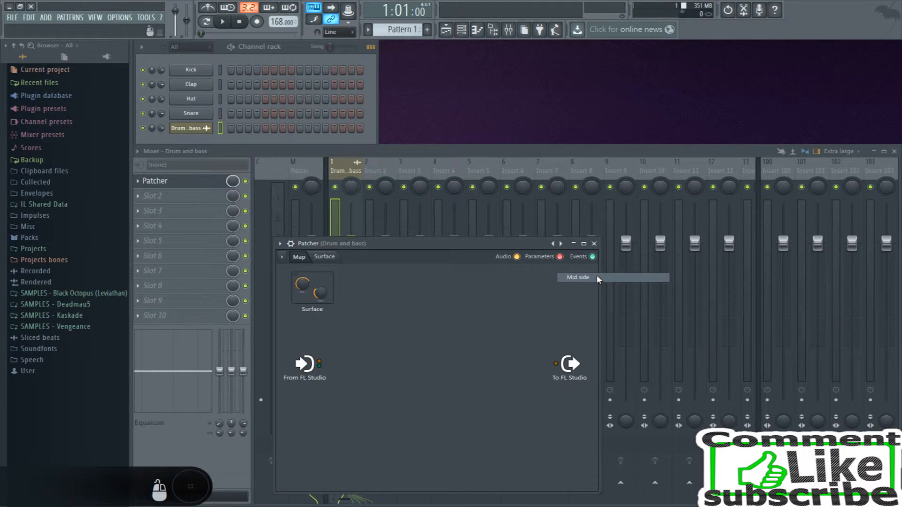
Step: Reposition the Patcher window, close the SIDE and MID compressor windows, and enlarge Patcher to give its map more room
left_click_drag(540, 245, 373, 60)
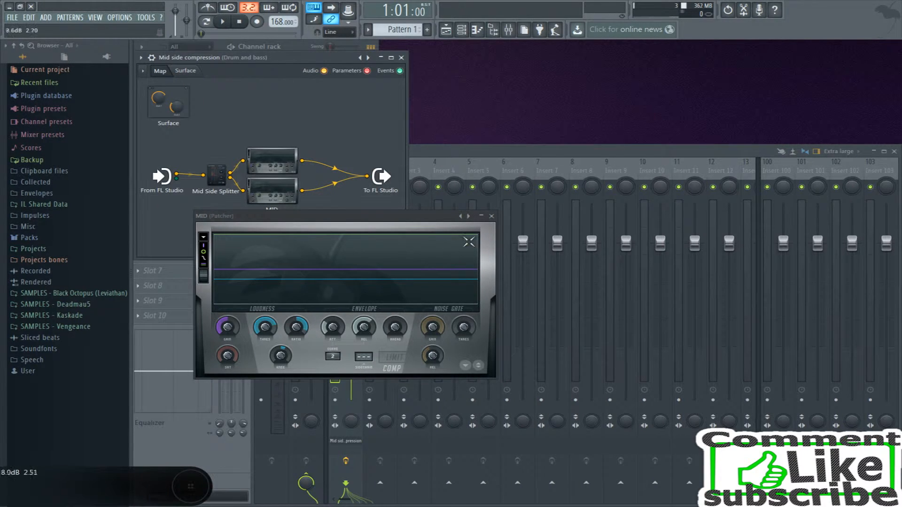
left_click(492, 216)
left_click(492, 217)
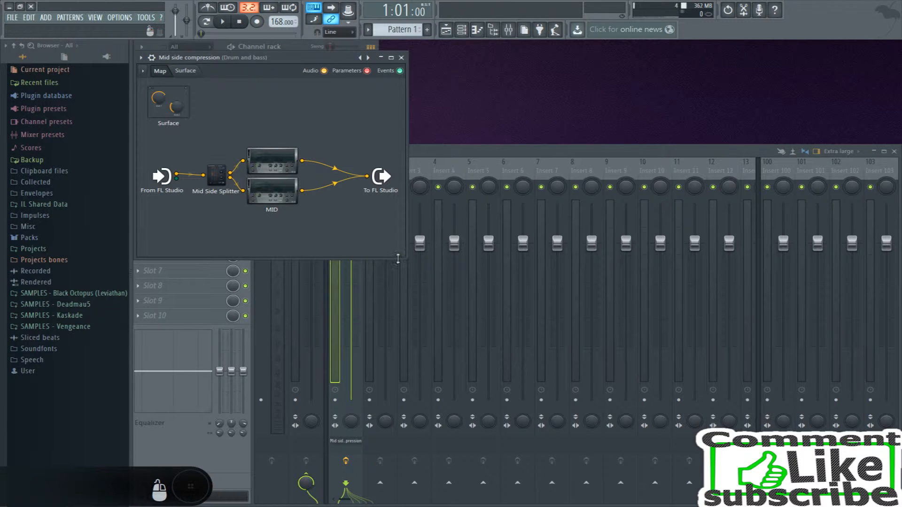
left_click_drag(402, 259, 698, 470)
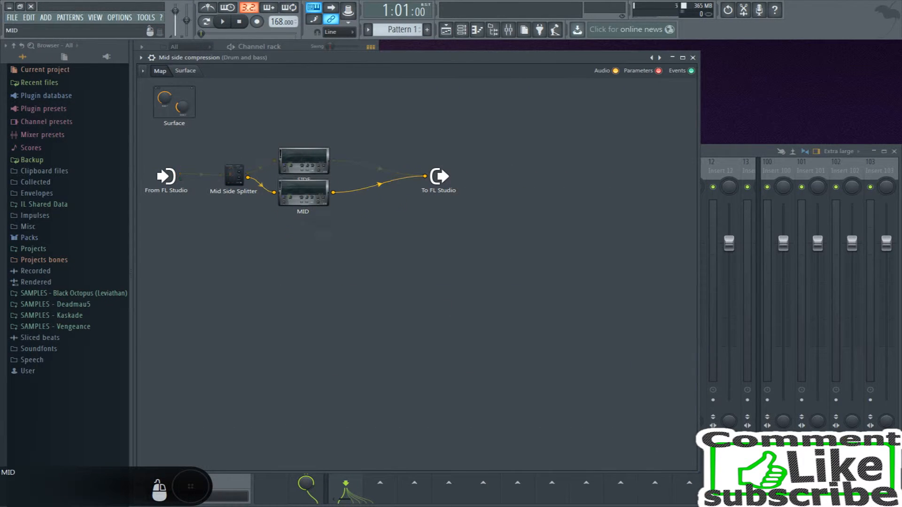